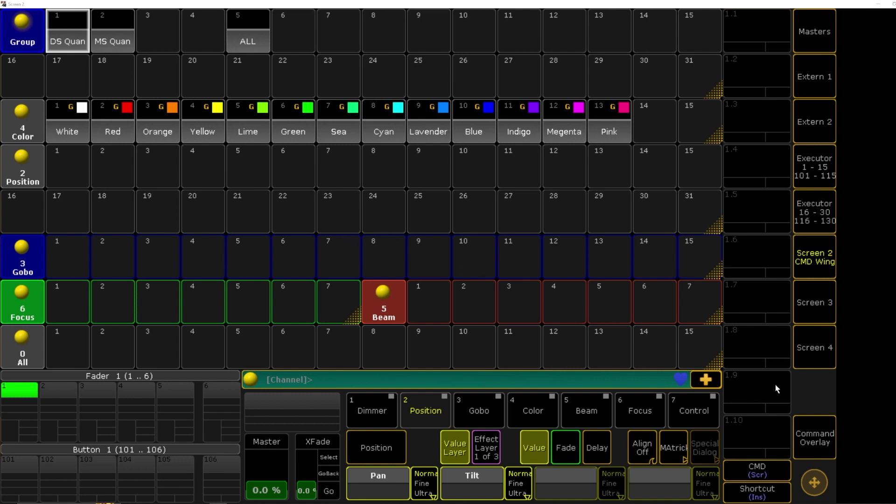
# - Start storing the current screen layout to view button 1.1 and name the view Main
pyautogui.click(818, 432)
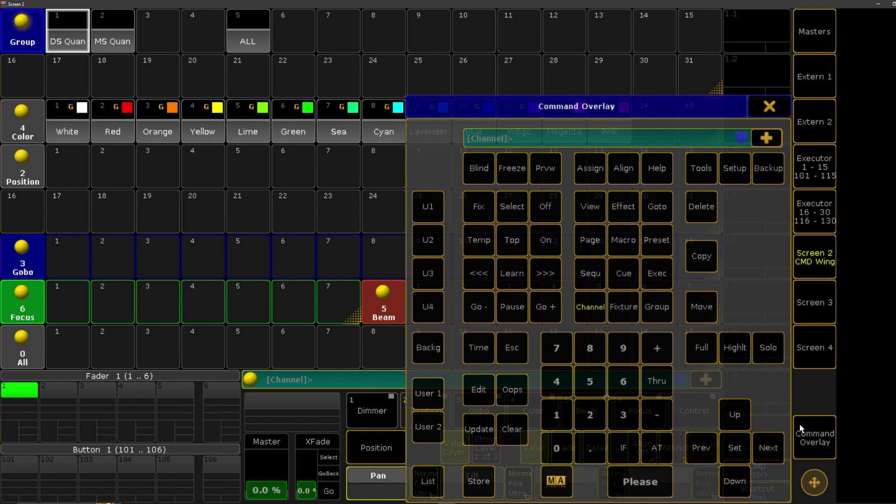
pyautogui.click(476, 480)
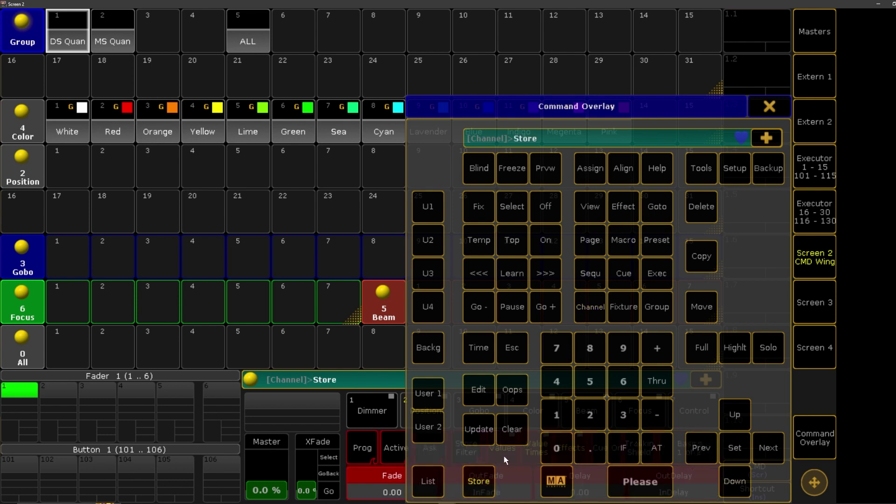
pyautogui.click(766, 107)
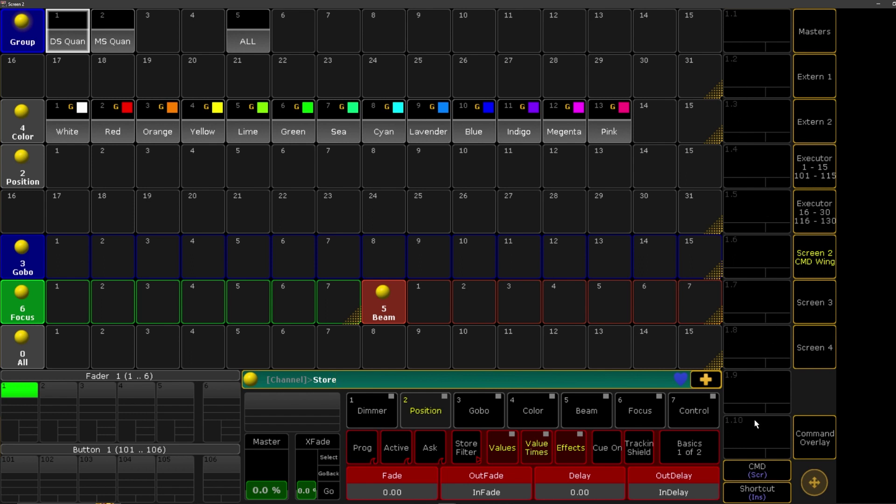
pyautogui.click(756, 35)
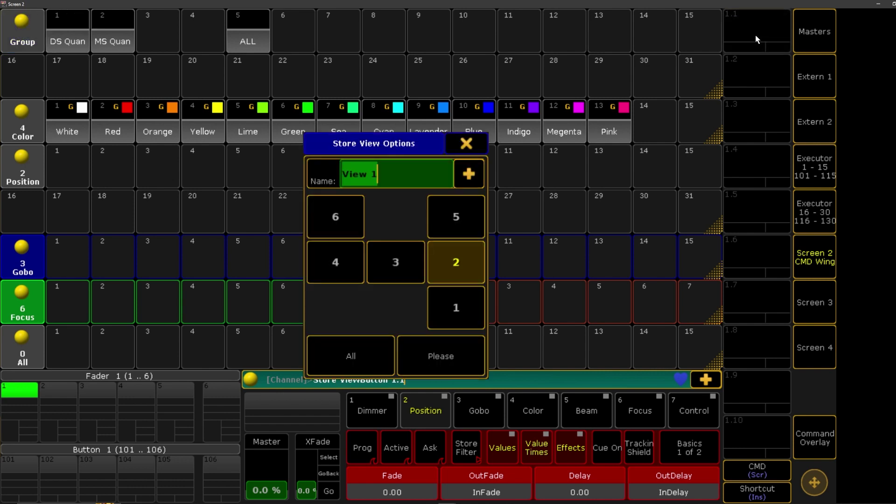
pyautogui.write('Main')
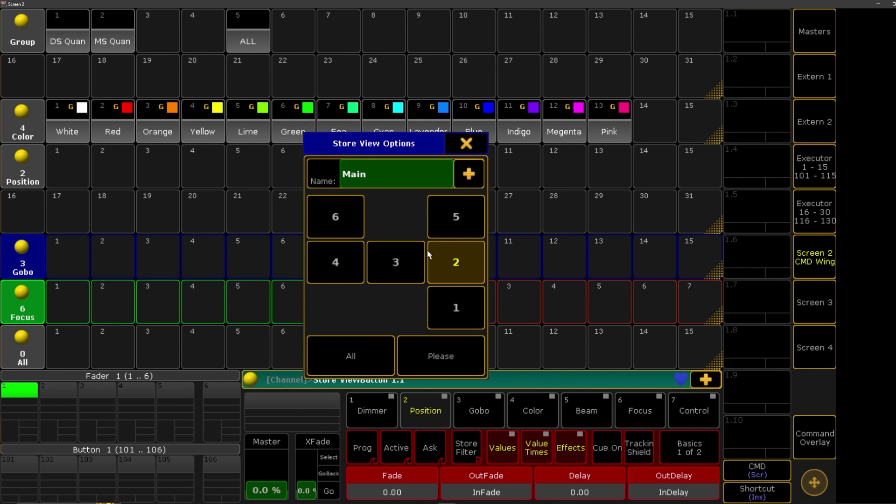
pyautogui.click(349, 266)
pyautogui.click(391, 264)
pyautogui.click(462, 306)
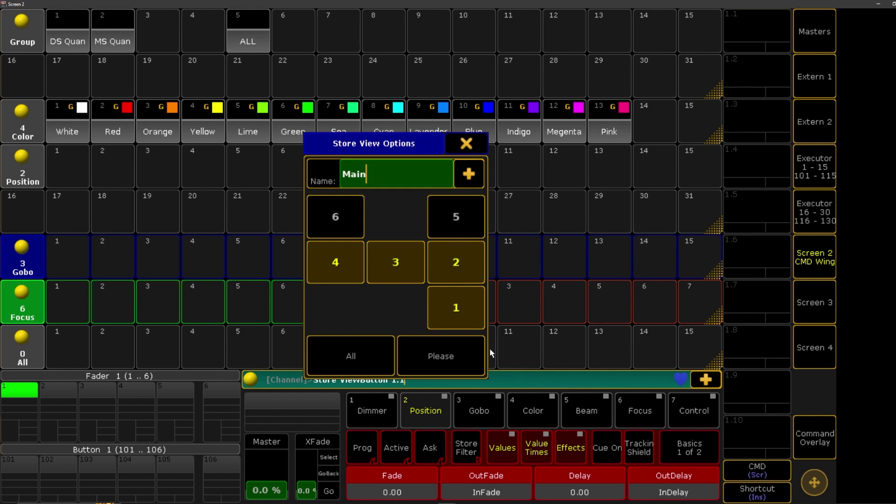
pyautogui.click(456, 308)
pyautogui.click(396, 262)
pyautogui.click(338, 261)
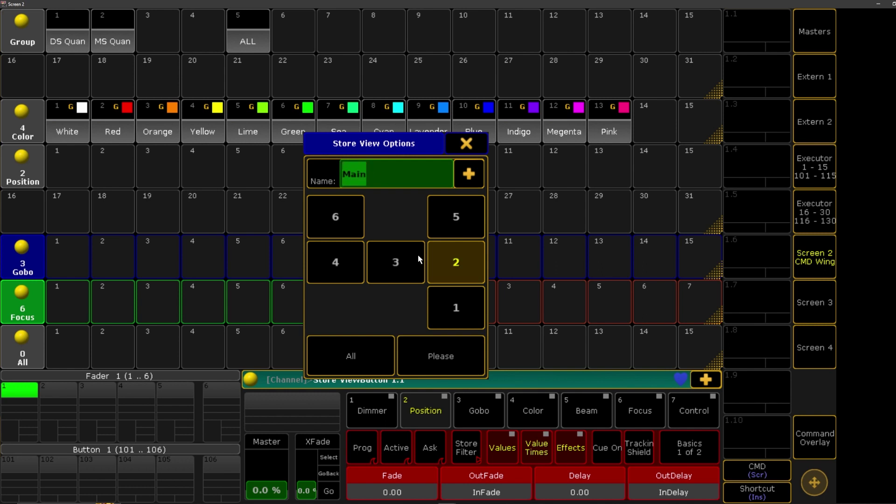
# - Finish storing the Main view with only screen 2 included
pyautogui.click(439, 365)
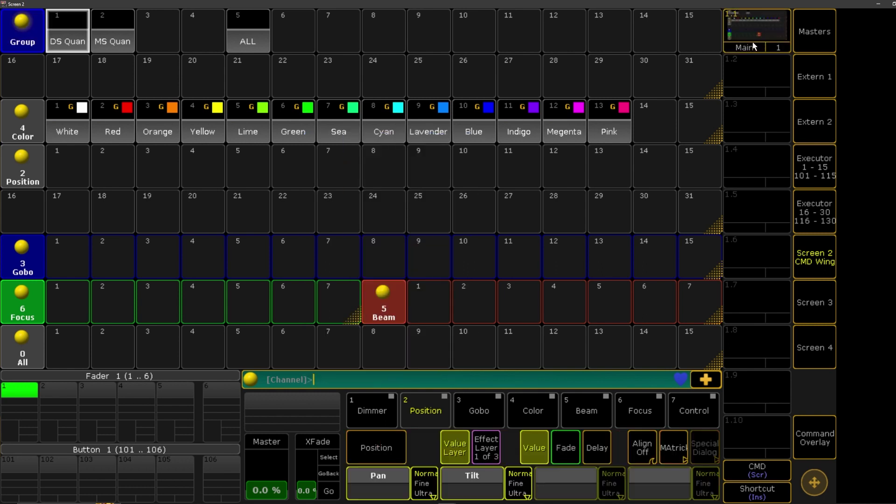
pyautogui.click(814, 437)
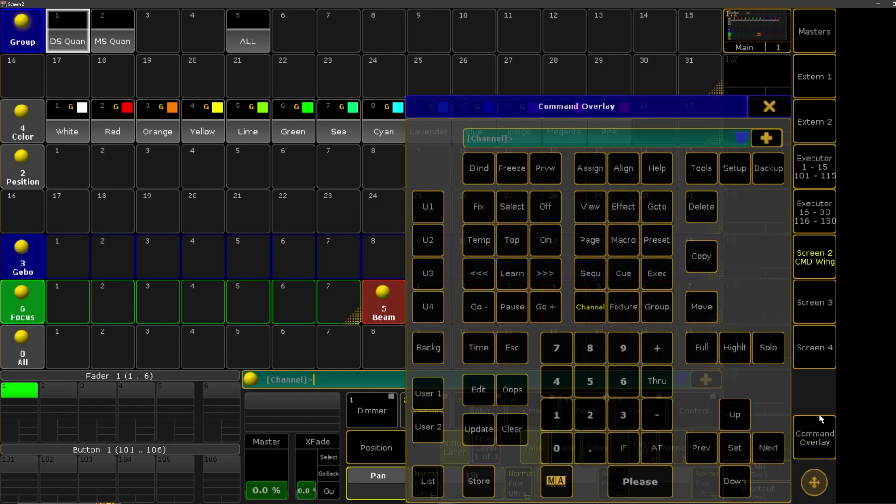
pyautogui.click(769, 107)
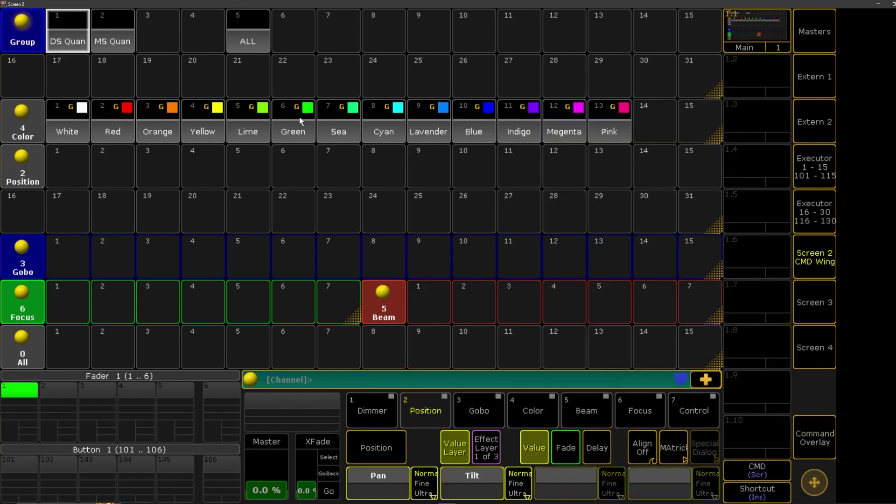
# - Delete the Group, Color, Position and Gobo pool windows from the screen
pyautogui.click(16, 31)
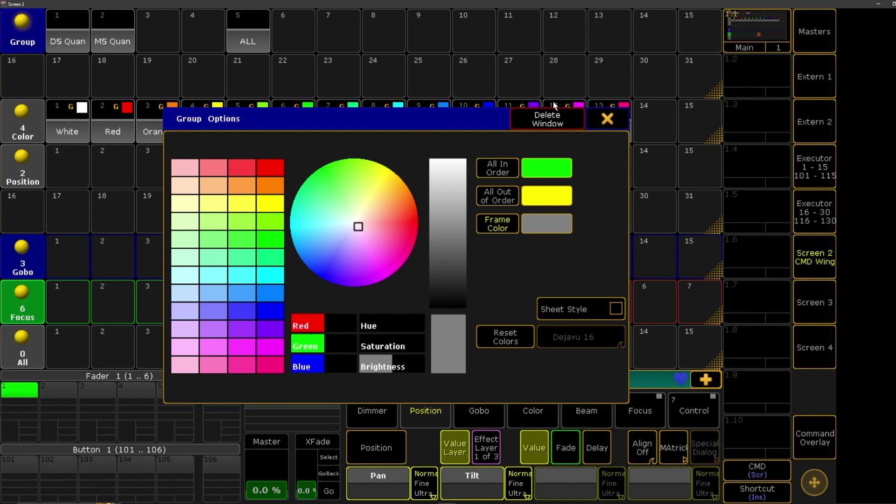
pyautogui.click(546, 117)
pyautogui.click(16, 115)
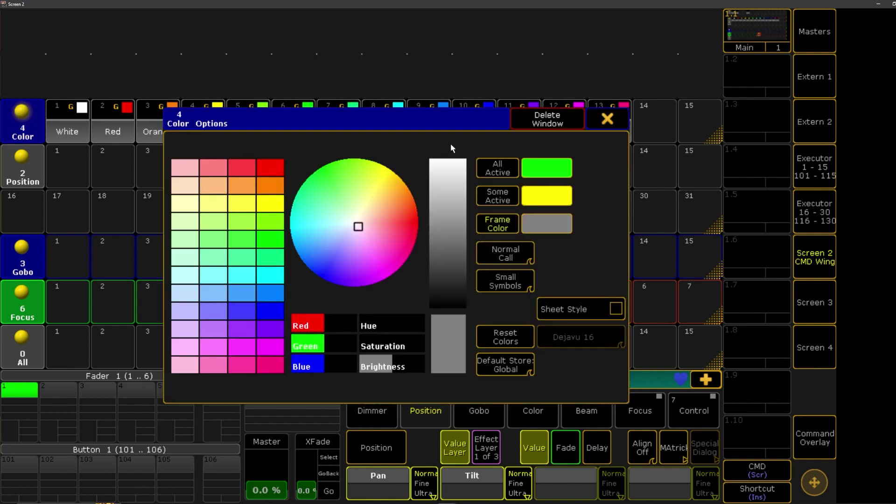
pyautogui.click(535, 118)
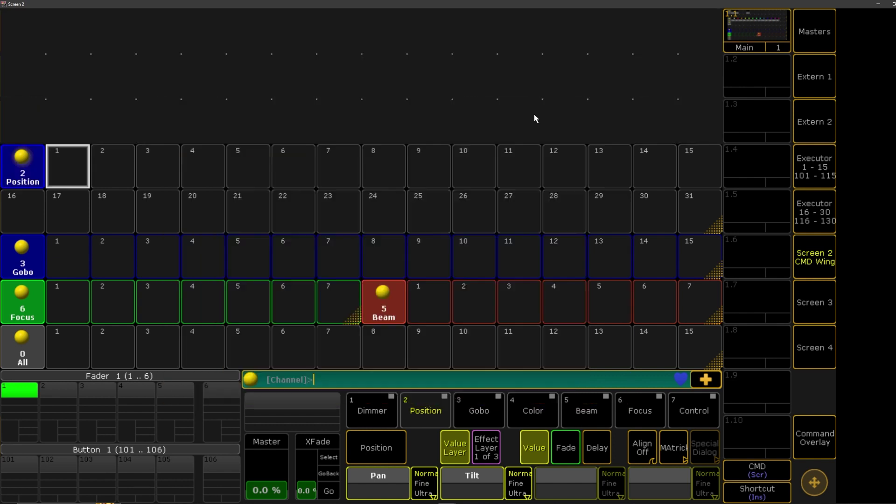
pyautogui.click(34, 157)
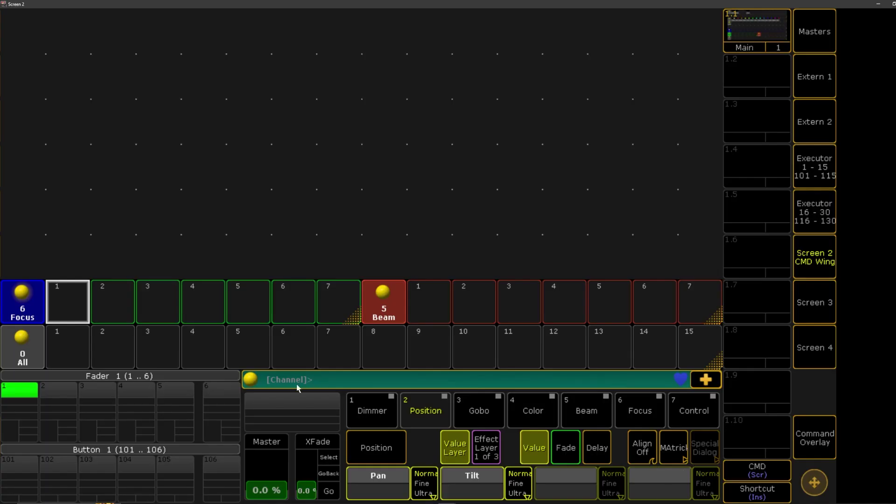
# - Delete the remaining Focus, Beam and All preset pool windows to empty the screen
pyautogui.click(19, 295)
pyautogui.click(548, 120)
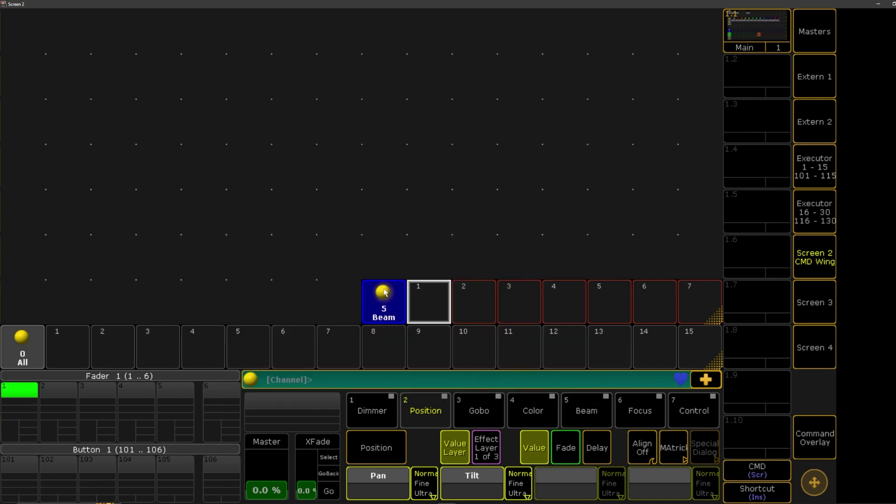
pyautogui.click(384, 306)
pyautogui.click(544, 121)
pyautogui.click(22, 343)
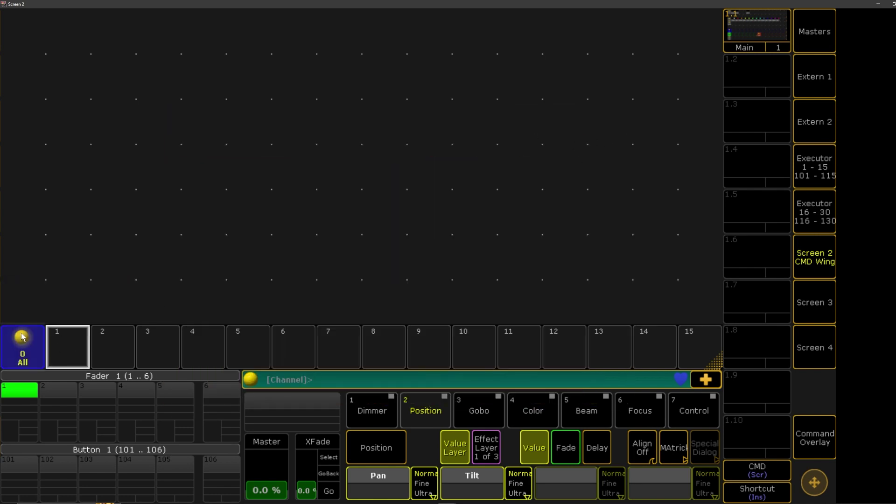
pyautogui.click(551, 123)
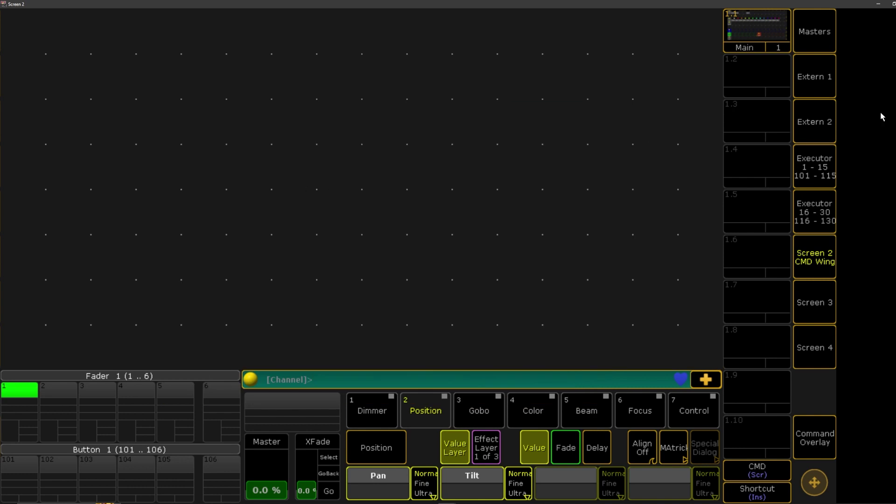
# - Create a Groups pool window sized to the top row and an Effects pool window filling the space below it
pyautogui.click(8, 29)
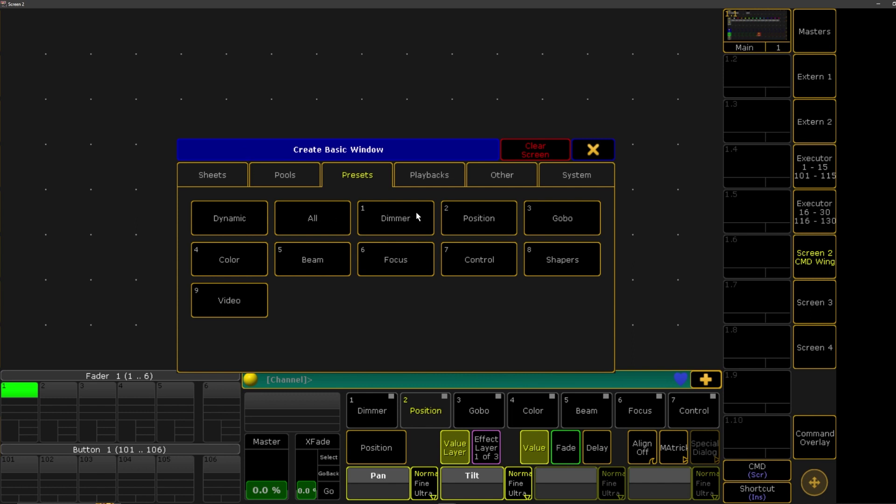
pyautogui.click(315, 176)
pyautogui.click(579, 218)
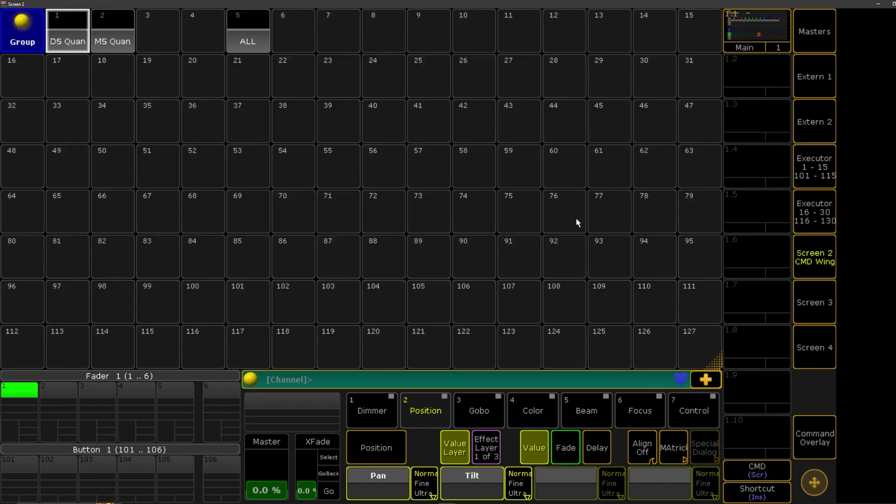
pyautogui.moveTo(721, 358); pyautogui.dragTo(715, 51)
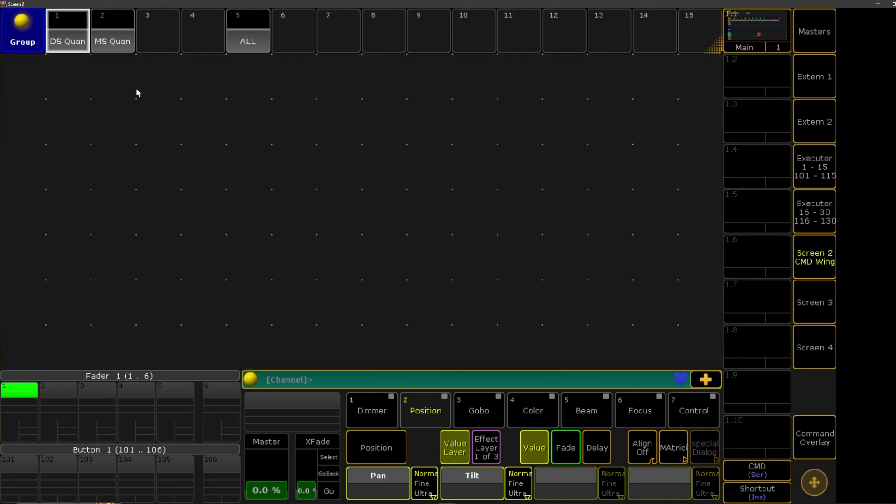
pyautogui.click(13, 75)
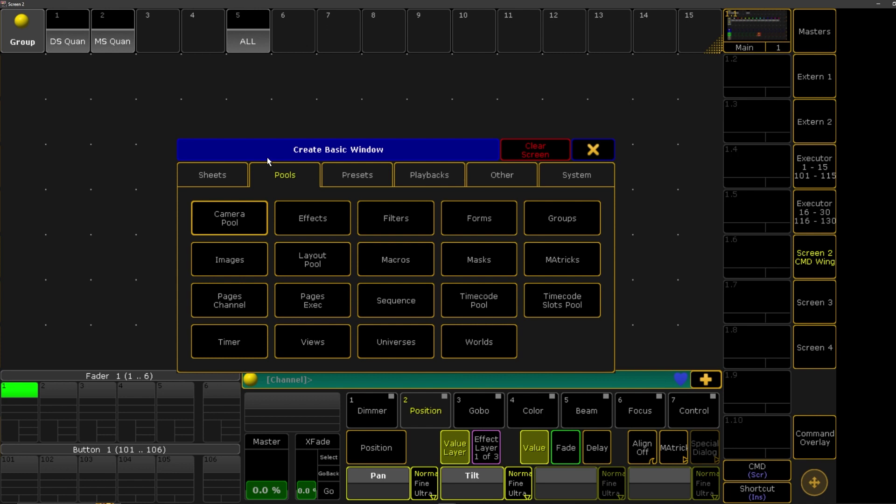
pyautogui.click(313, 218)
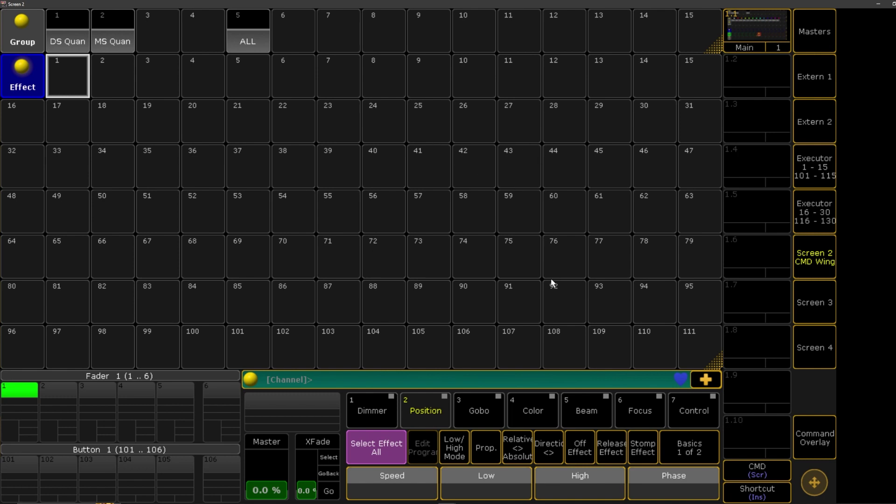
# - Store the new layout of screen 2 to view button 1.2 as a view named FX Program
pyautogui.click(813, 443)
pyautogui.click(471, 472)
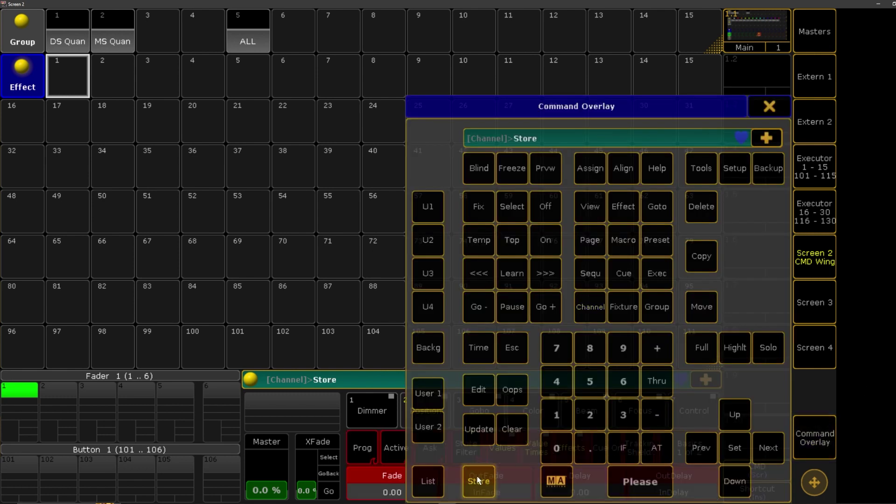
pyautogui.click(762, 60)
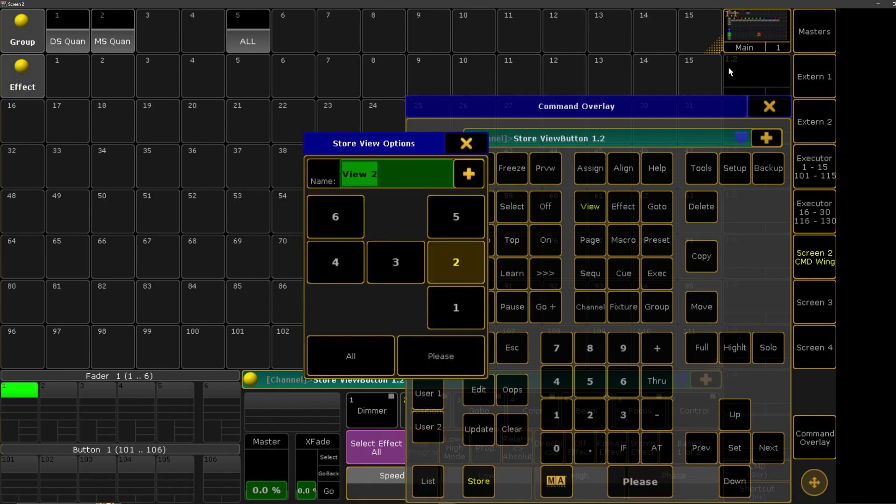
pyautogui.write('F')
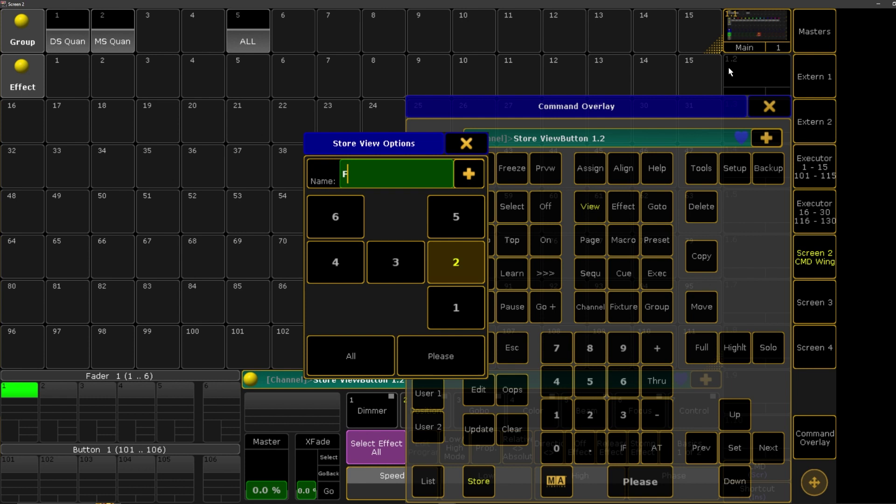
pyautogui.write('X Program')
pyautogui.click(457, 353)
pyautogui.click(770, 107)
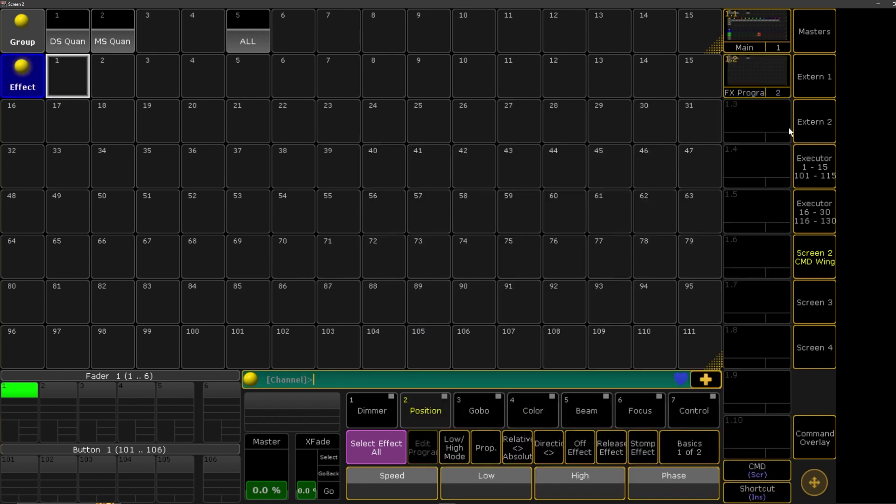
# - Recall the Main and FX Program views alternately to compare their layouts, ending on FX Program
pyautogui.click(760, 71)
pyautogui.click(761, 71)
pyautogui.click(759, 27)
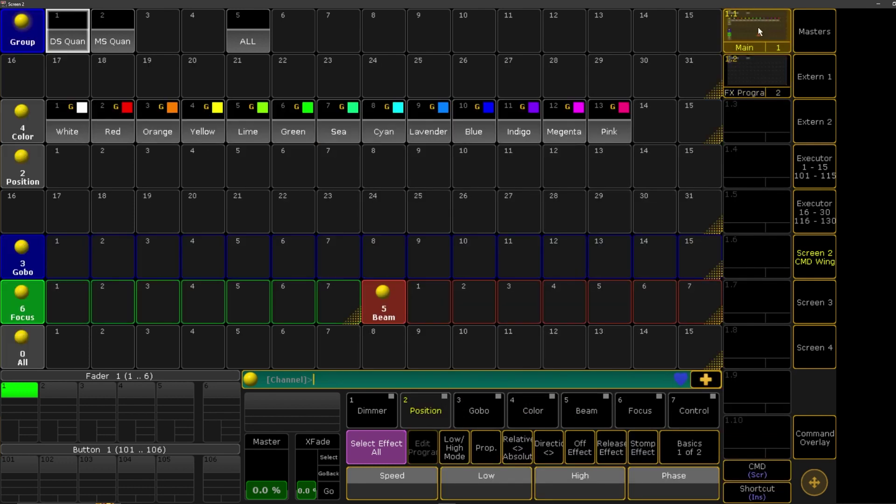
pyautogui.click(757, 70)
pyautogui.click(748, 35)
pyautogui.click(749, 59)
pyautogui.click(750, 47)
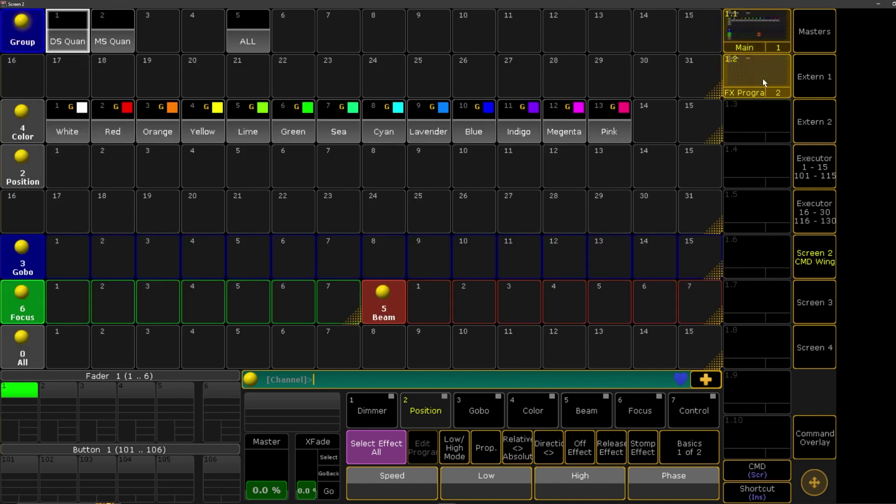
pyautogui.click(763, 78)
pyautogui.click(759, 44)
pyautogui.click(763, 65)
pyautogui.click(757, 38)
pyautogui.click(752, 62)
pyautogui.click(747, 41)
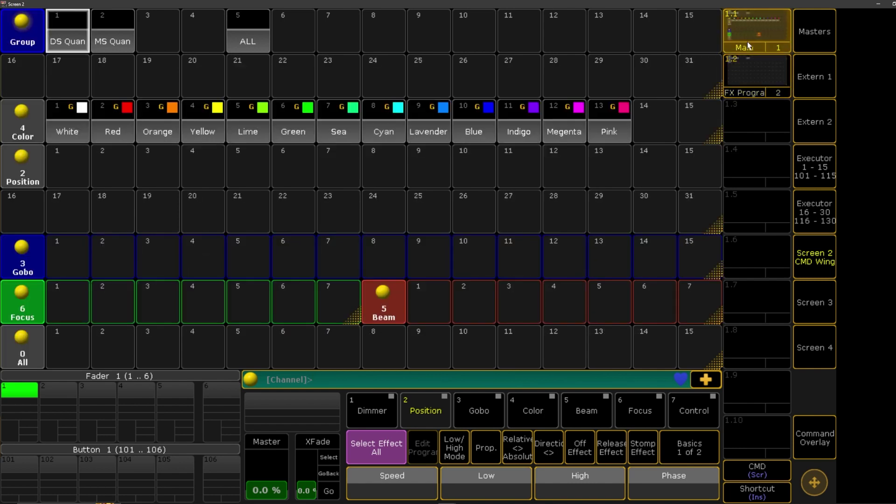
pyautogui.click(750, 62)
pyautogui.click(744, 37)
pyautogui.click(751, 80)
pyautogui.click(752, 79)
pyautogui.click(749, 37)
pyautogui.click(750, 77)
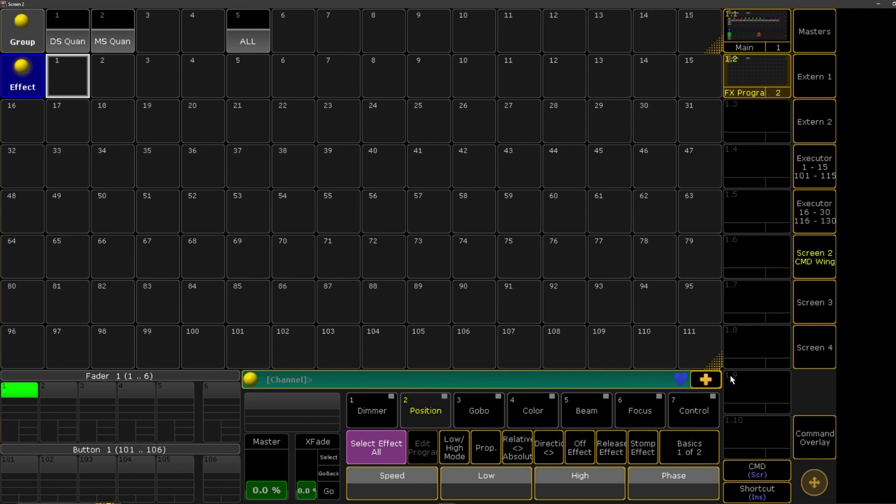
# - Add a Views pool window below the shortened Effect pool and recall the FX Program view from it
pyautogui.moveTo(717, 363); pyautogui.dragTo(676, 232)
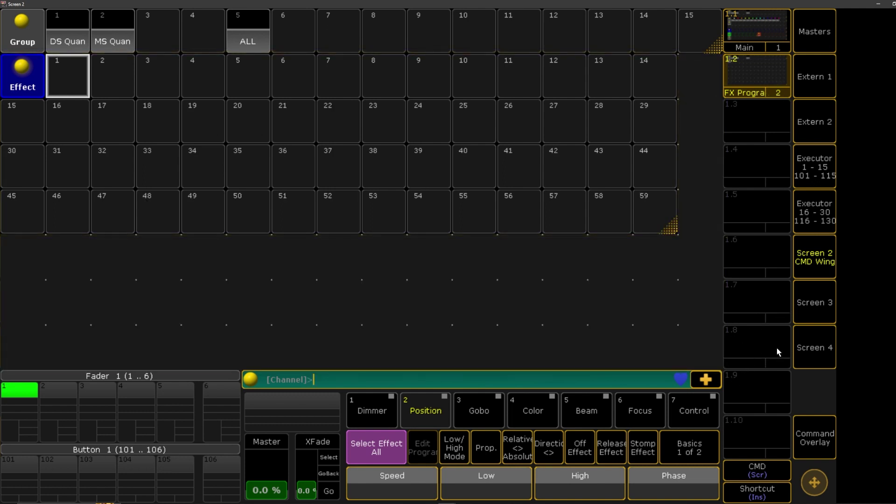
pyautogui.click(35, 268)
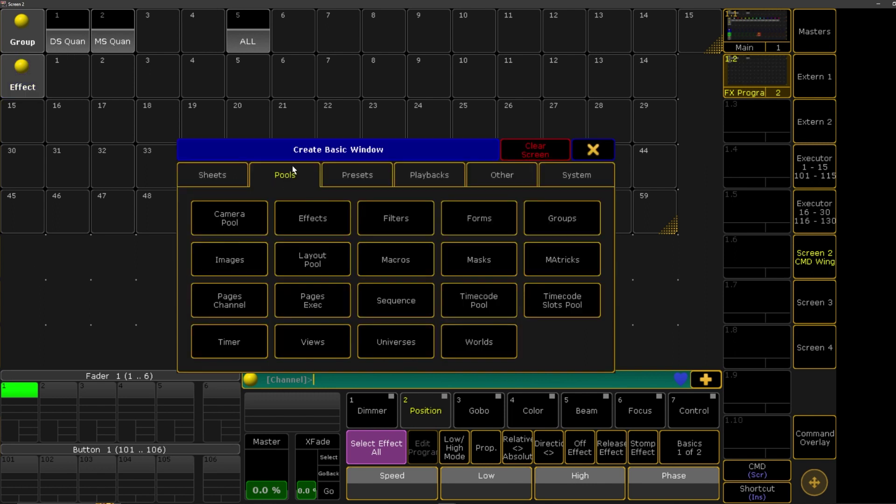
pyautogui.click(327, 337)
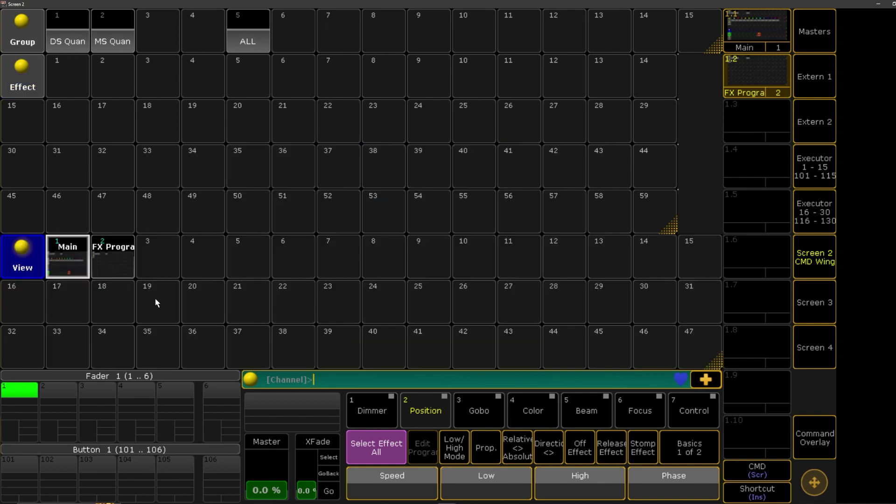
pyautogui.click(100, 264)
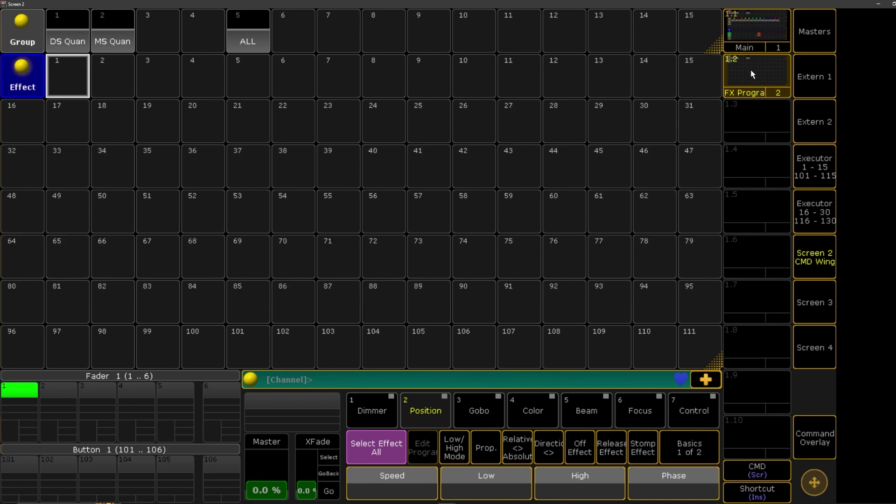
# - Switch between the two stored views again and end on the Main view
pyautogui.click(753, 46)
pyautogui.click(760, 82)
pyautogui.click(760, 39)
pyautogui.click(735, 52)
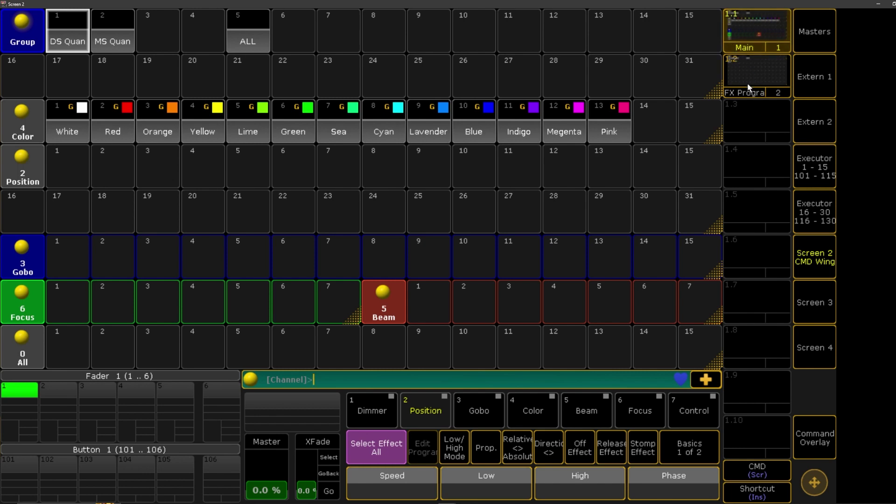
# - Recall the FX Program and Main views in turn several times to compare their layouts, ending on Main
pyautogui.click(755, 82)
pyautogui.click(754, 51)
pyautogui.click(755, 71)
pyautogui.click(754, 41)
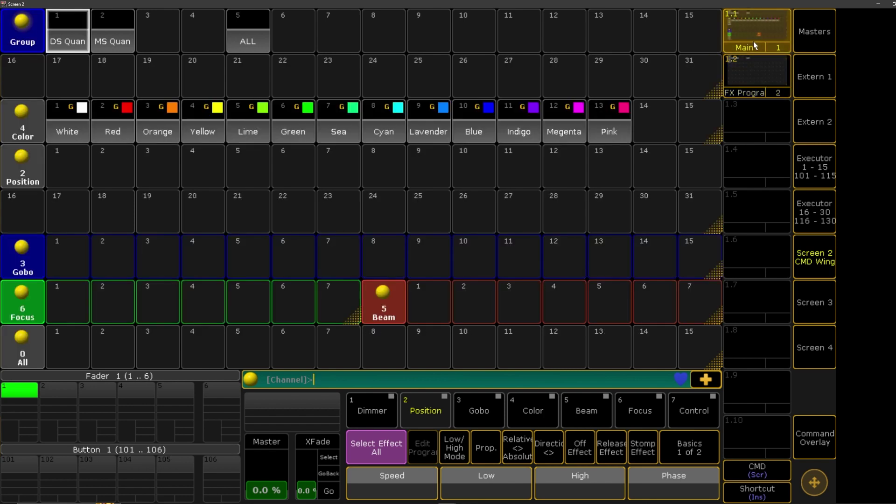
pyautogui.click(753, 70)
pyautogui.click(749, 35)
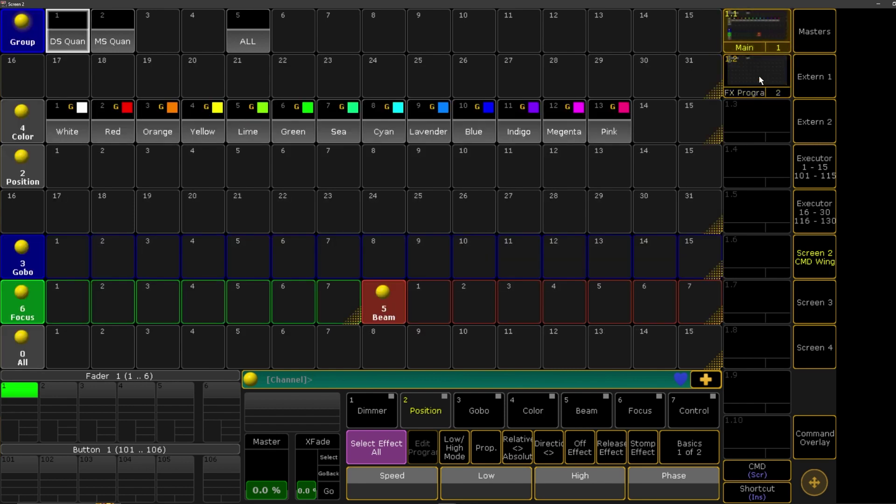
pyautogui.click(757, 68)
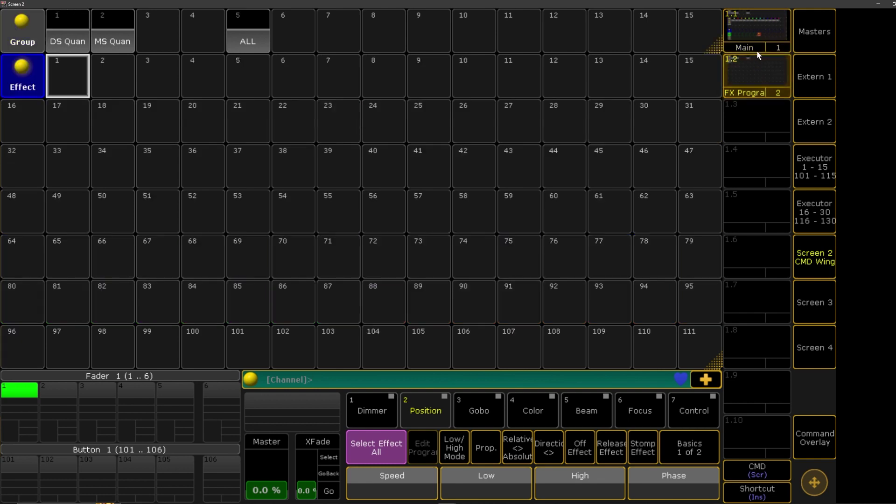
pyautogui.click(753, 37)
pyautogui.click(756, 70)
pyautogui.click(757, 35)
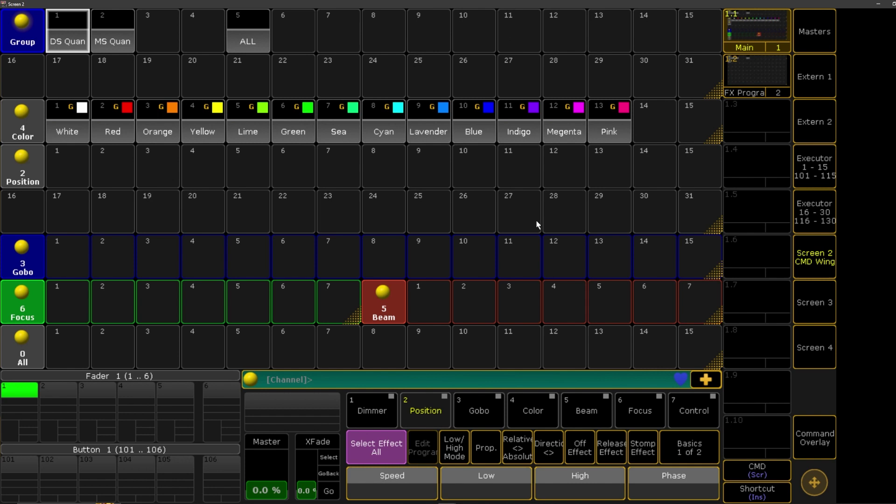
# - Replace the Focus preset pool with a Views pool, and discard this unsaved change by recalling FX Program and returning to Main
pyautogui.click(23, 296)
pyautogui.click(547, 119)
pyautogui.click(14, 295)
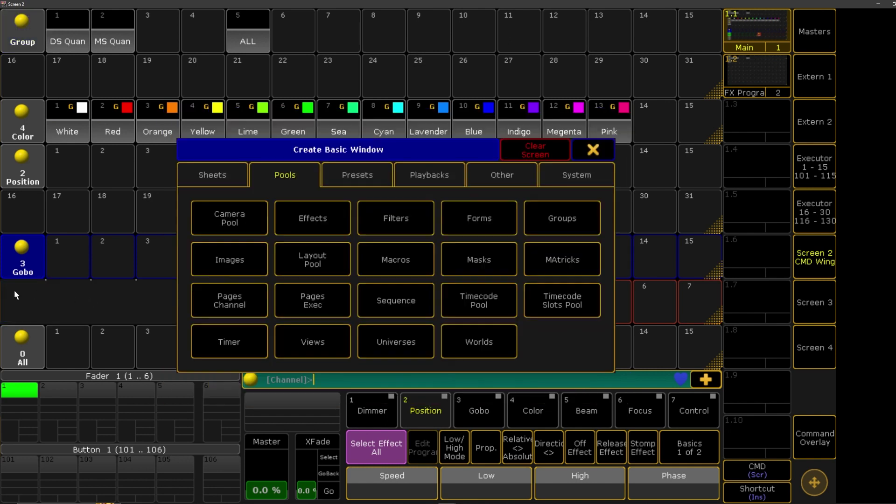
pyautogui.click(313, 342)
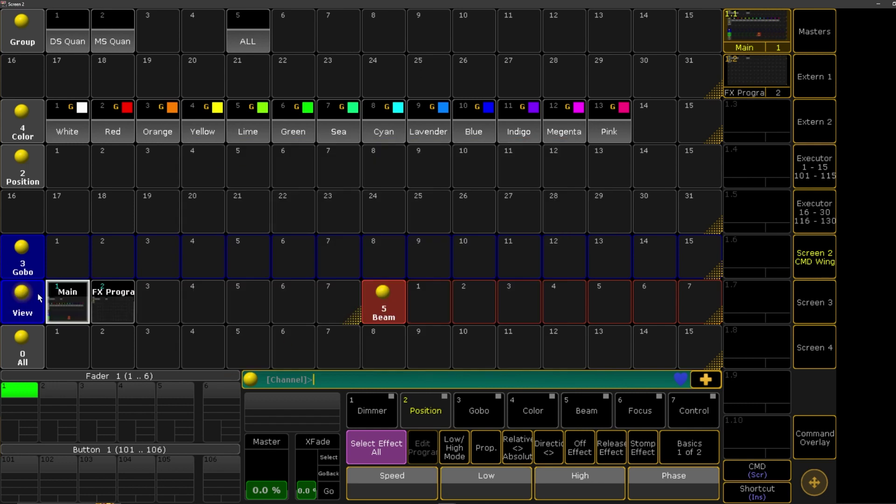
pyautogui.click(749, 70)
pyautogui.click(749, 30)
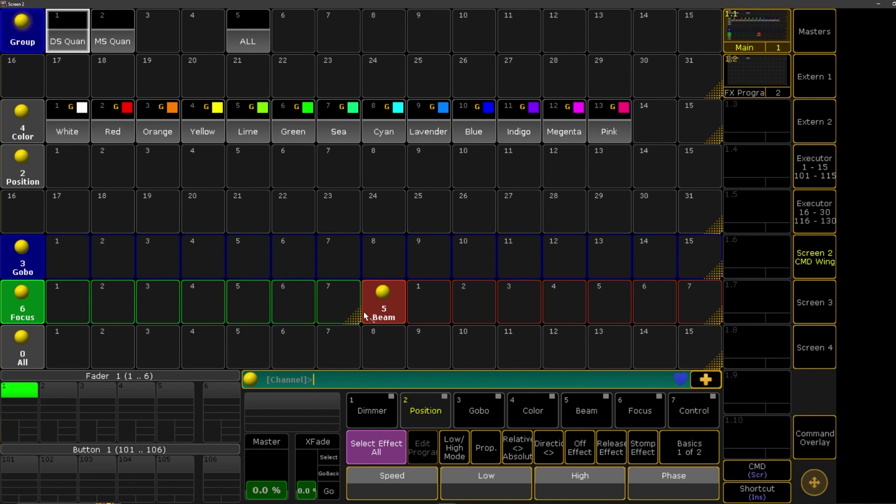
# - Remove the All preset pool from the lowest row and create a Macros pool in its place
pyautogui.click(25, 347)
pyautogui.click(547, 117)
pyautogui.click(30, 350)
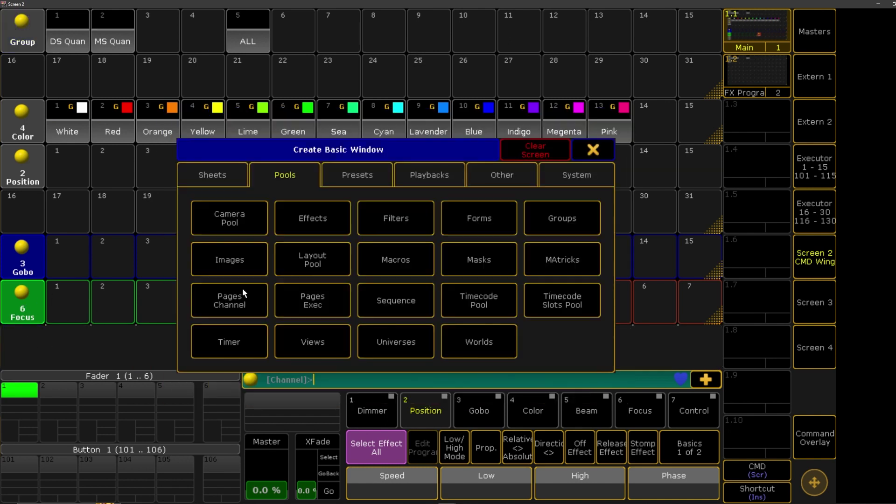
pyautogui.click(368, 258)
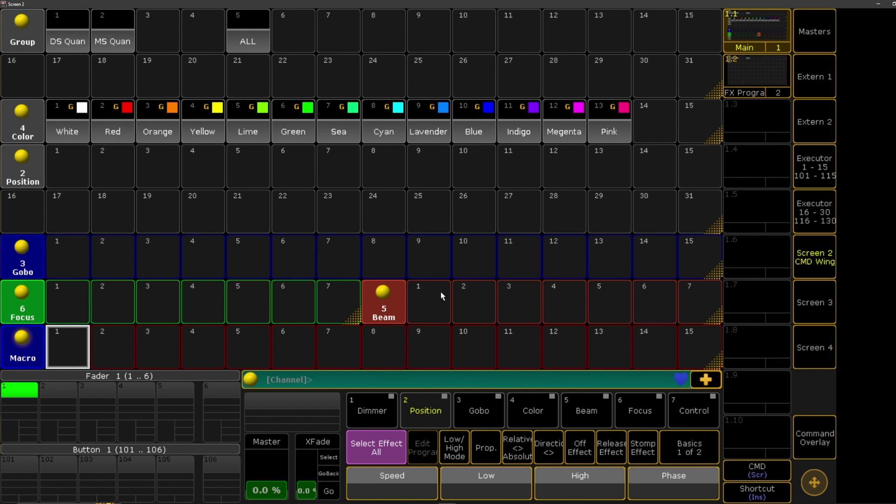
# - Store the layout with the Macros pool over view button 1.1 under the name Main, and check it by recalling FX Program and Main
pyautogui.click(819, 432)
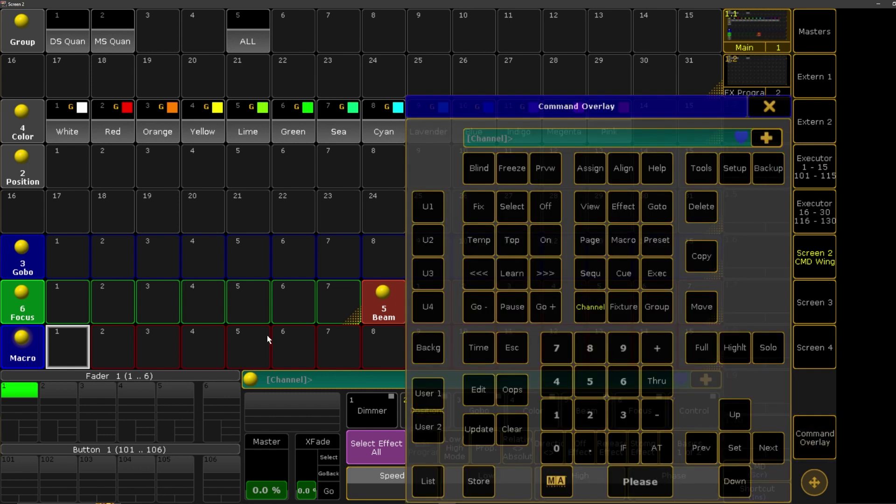
pyautogui.click(481, 481)
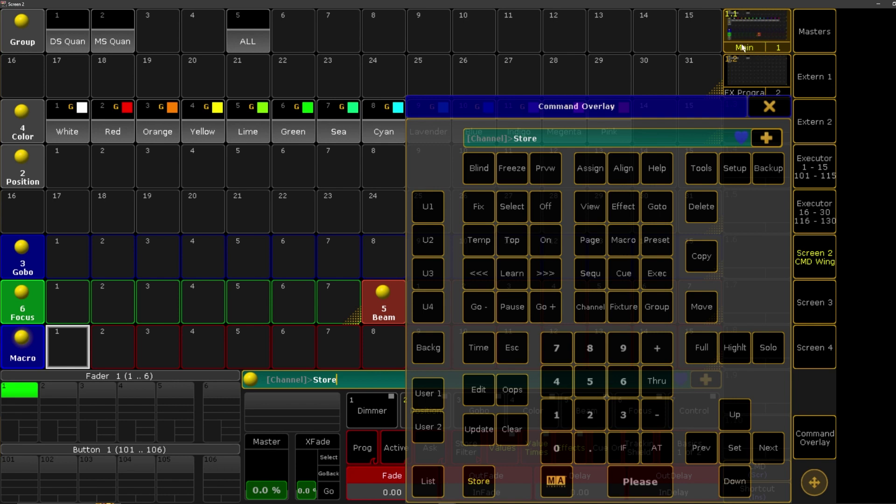
pyautogui.click(742, 30)
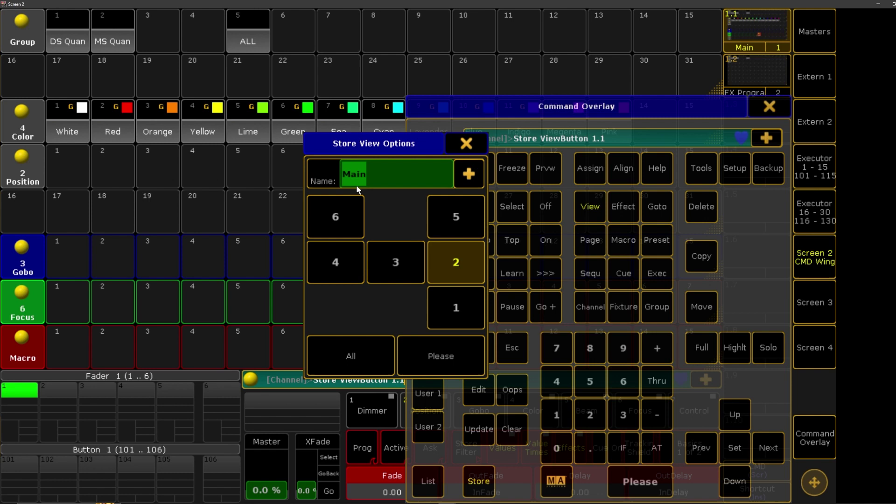
pyautogui.click(425, 358)
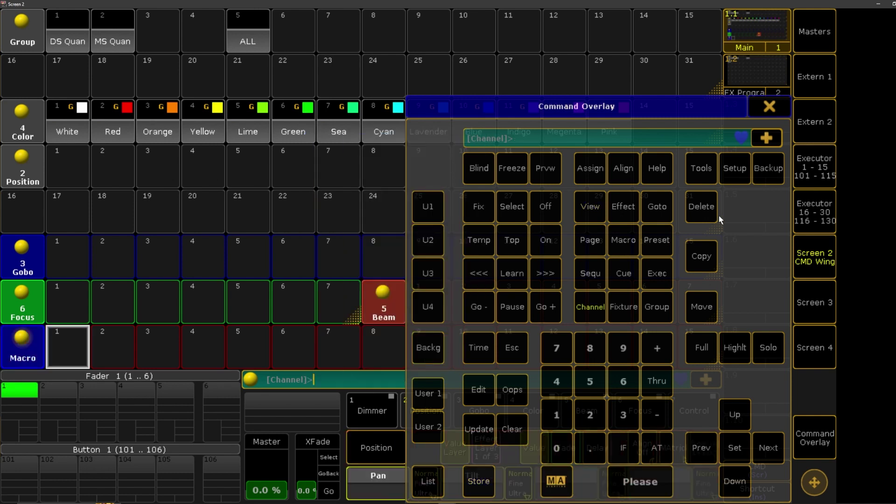
pyautogui.click(789, 114)
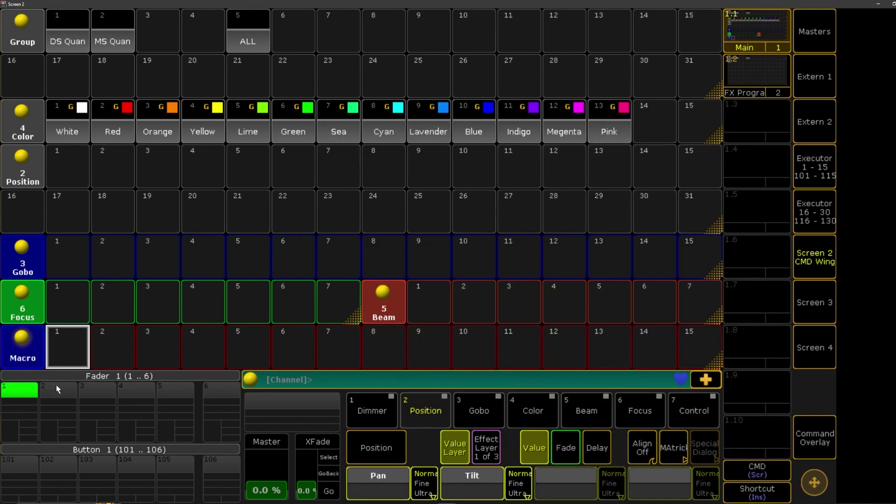
pyautogui.click(738, 84)
pyautogui.click(755, 38)
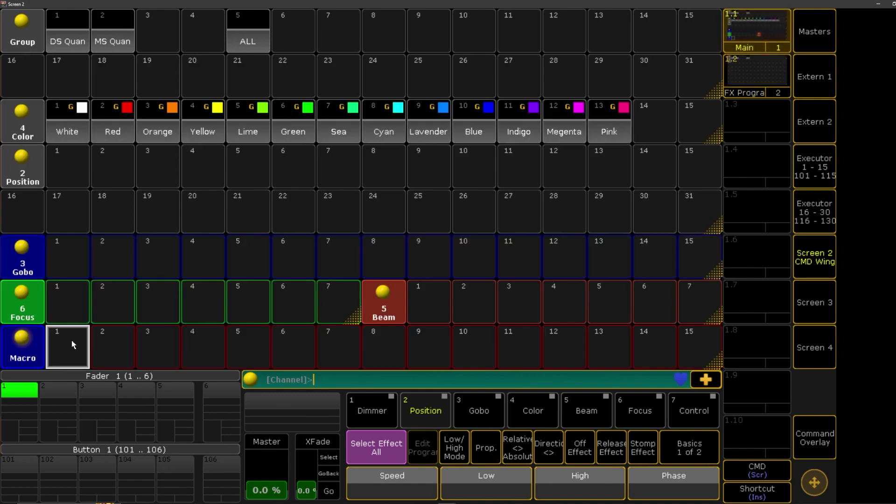
# - Delete the Macro pool from the lowest row and put the All preset pool back in its place
pyautogui.click(25, 349)
pyautogui.click(557, 117)
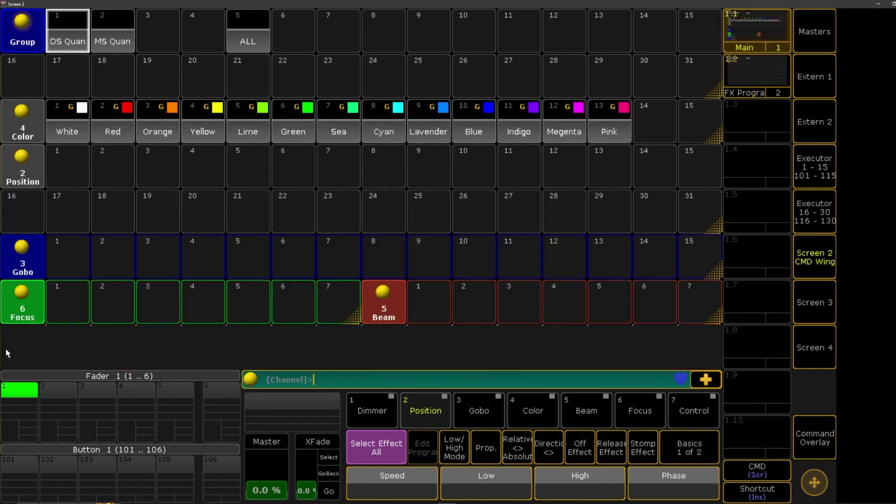
pyautogui.click(7, 350)
pyautogui.click(381, 177)
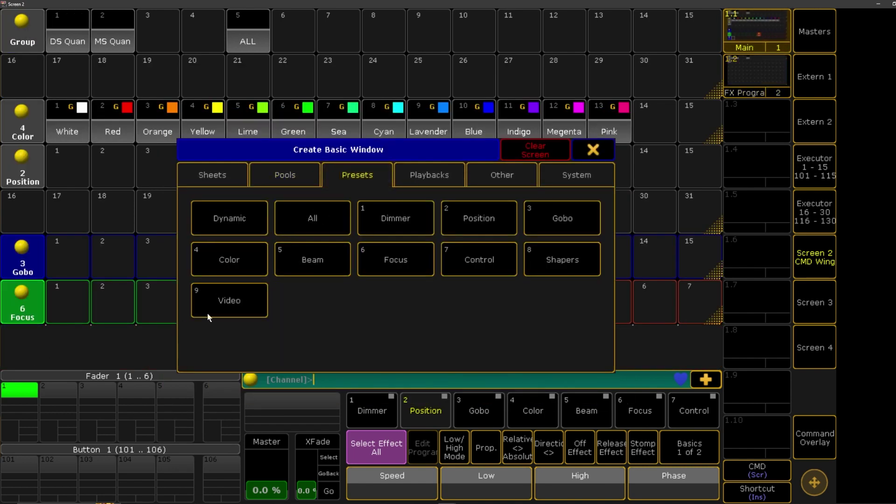
pyautogui.click(326, 226)
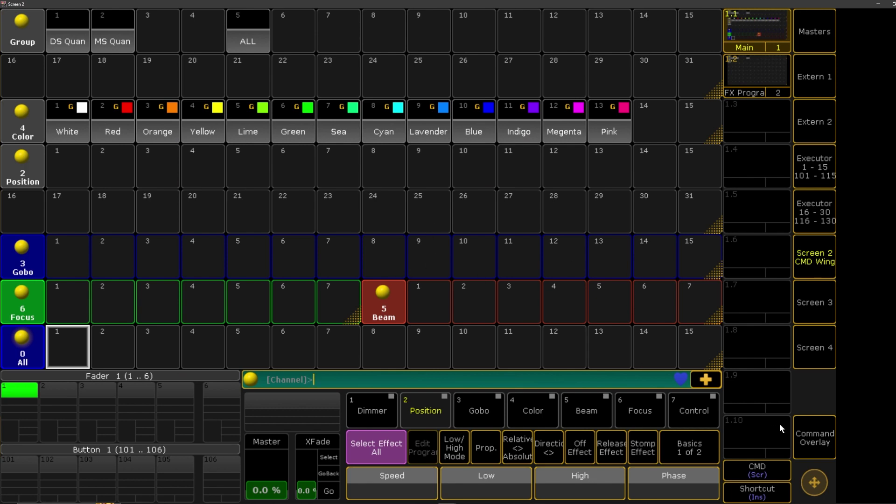
# - Store the restored layout of screen 2 over view button 1.1 as Main, and verify it by switching to FX Program and back
pyautogui.click(808, 438)
pyautogui.click(479, 481)
pyautogui.click(756, 30)
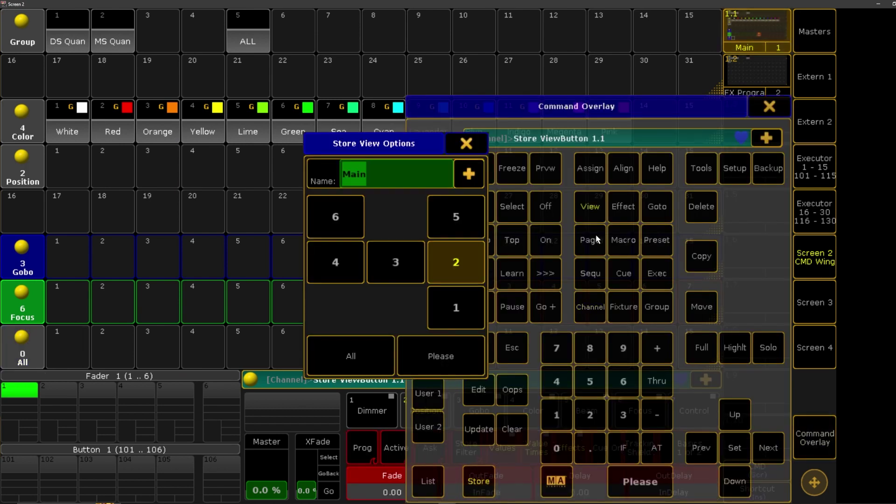
pyautogui.click(441, 356)
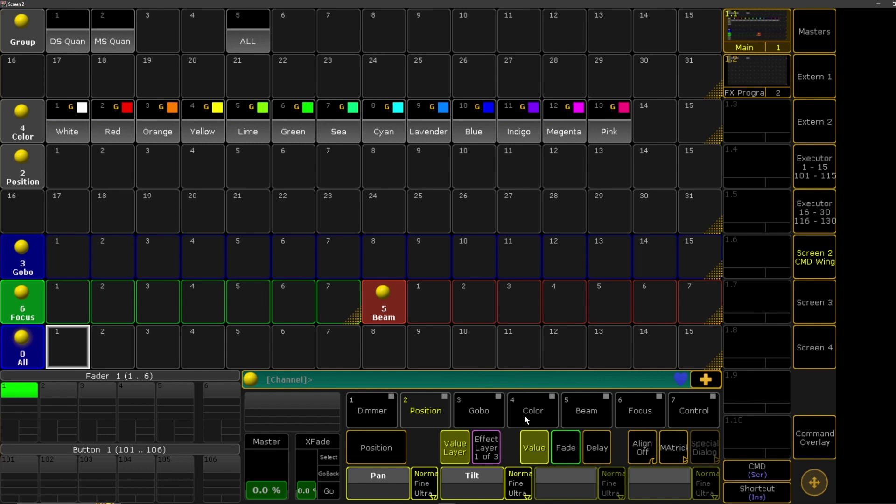
pyautogui.click(752, 75)
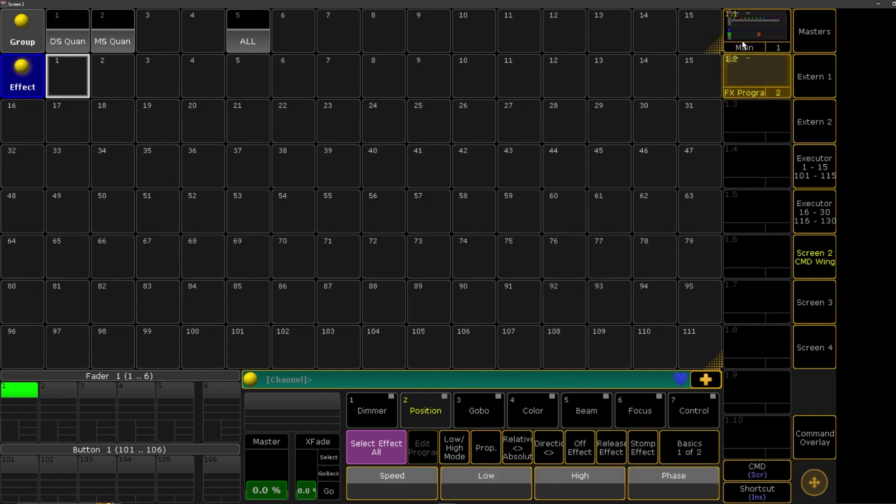
pyautogui.click(743, 42)
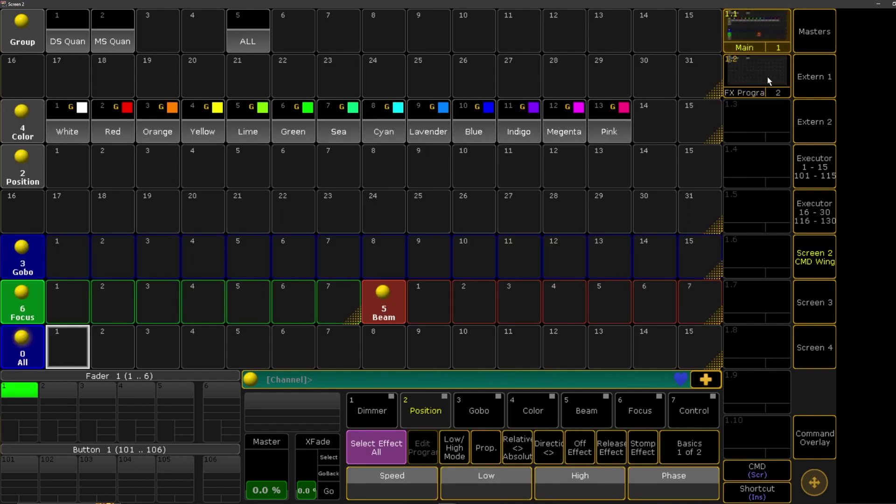